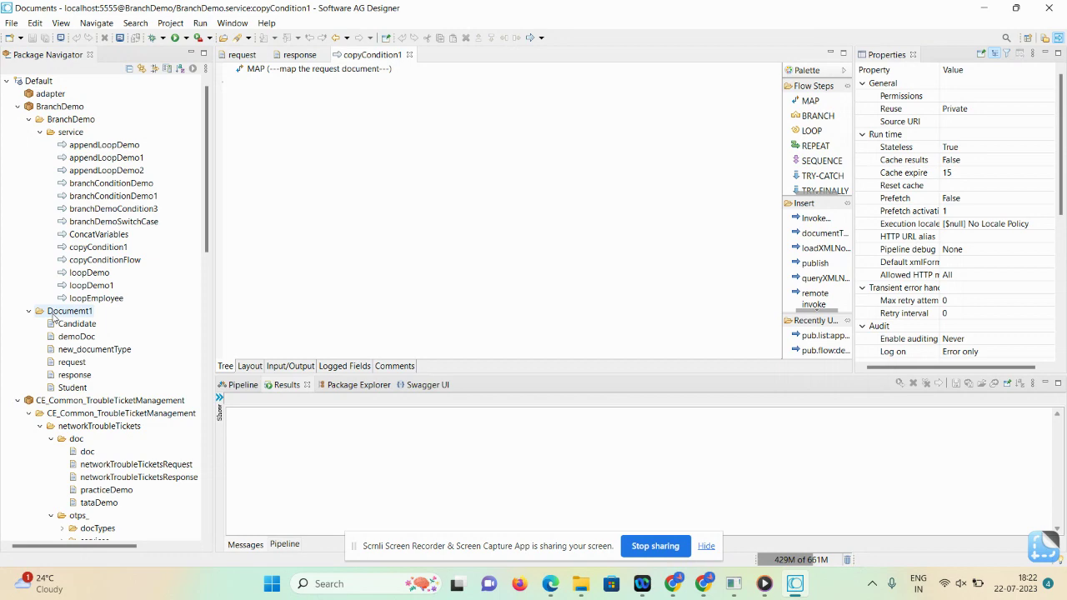
Start a new document type named request1 in the Documemt1 folder of the BranchDemo package
{"action": "right_click", "coordinate": [62, 315]}
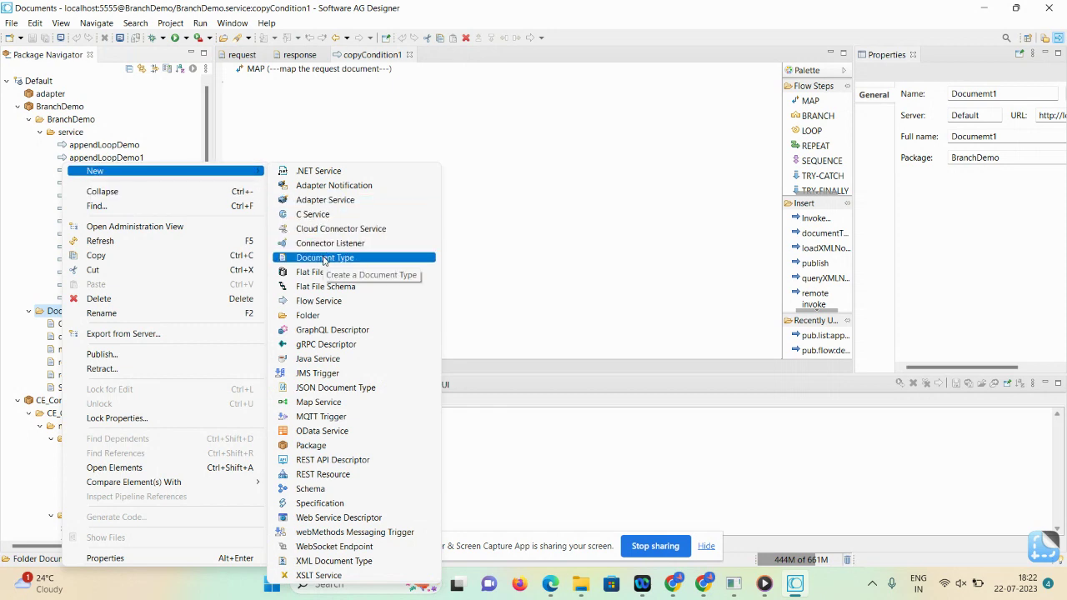
{"action": "left_click", "coordinate": [324, 258]}
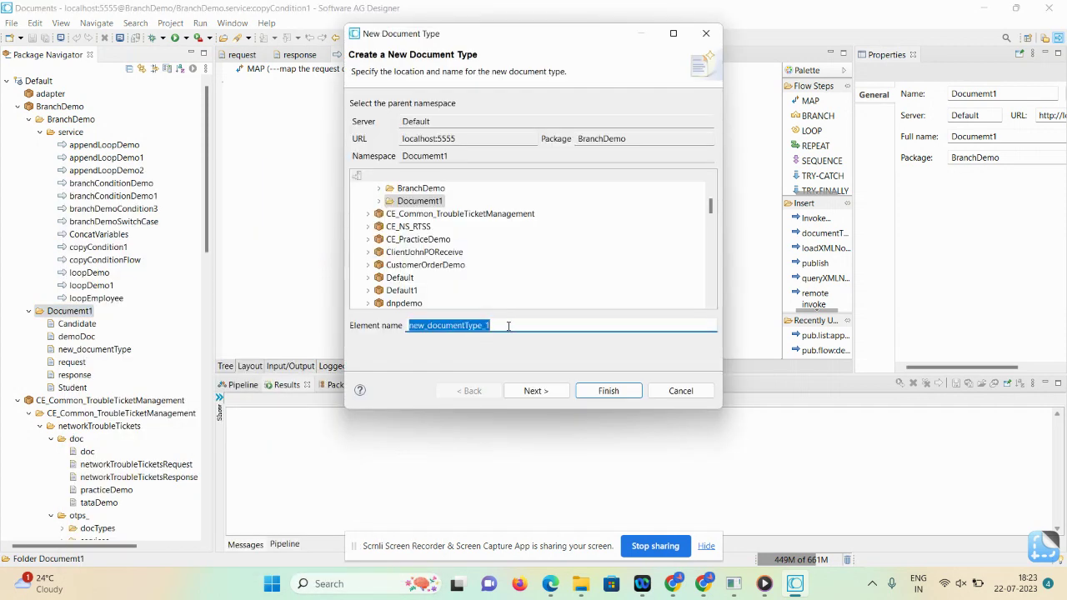
{"action": "type", "text": "req"}
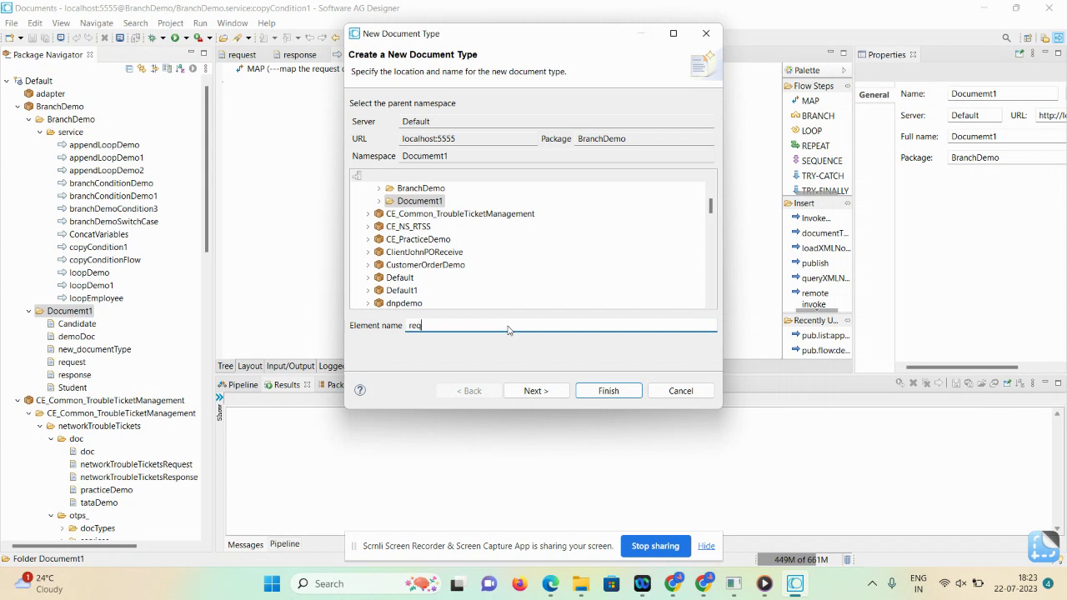
{"action": "type", "text": "uest1"}
{"action": "left_click", "coordinate": [549, 392]}
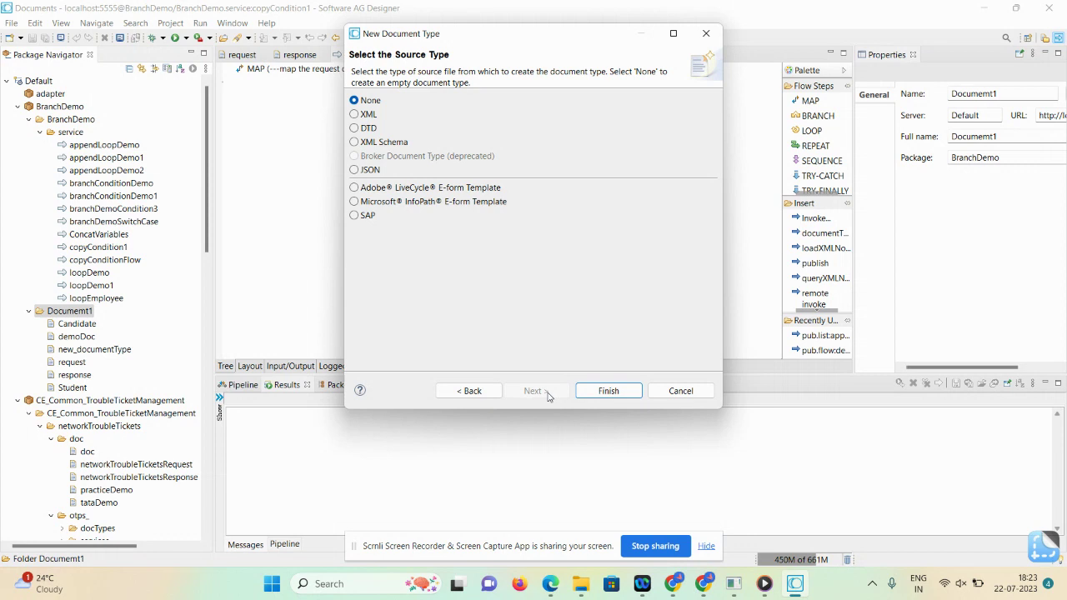
Generate the request1 document type from an XML source, using Customers.xml on the Desktop as the source file
{"action": "left_click", "coordinate": [356, 115]}
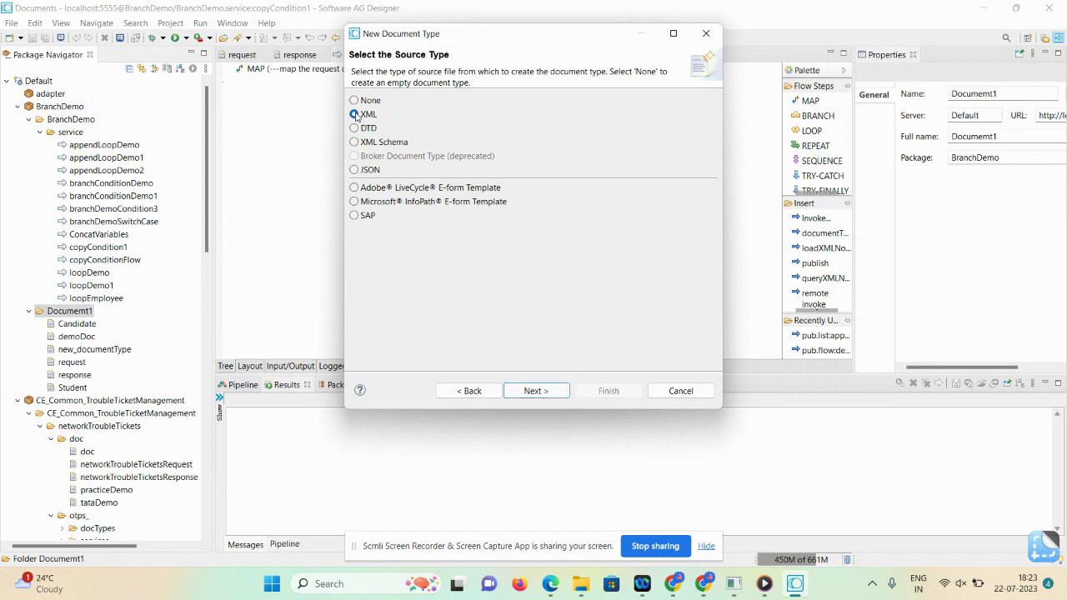
{"action": "left_click", "coordinate": [527, 391]}
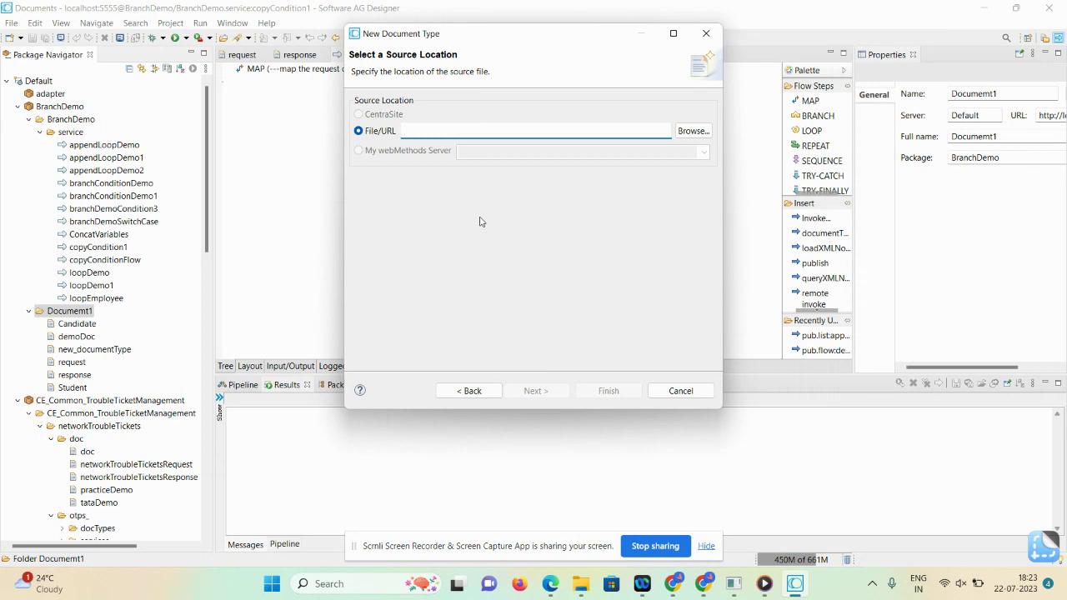
{"action": "left_click", "coordinate": [701, 134]}
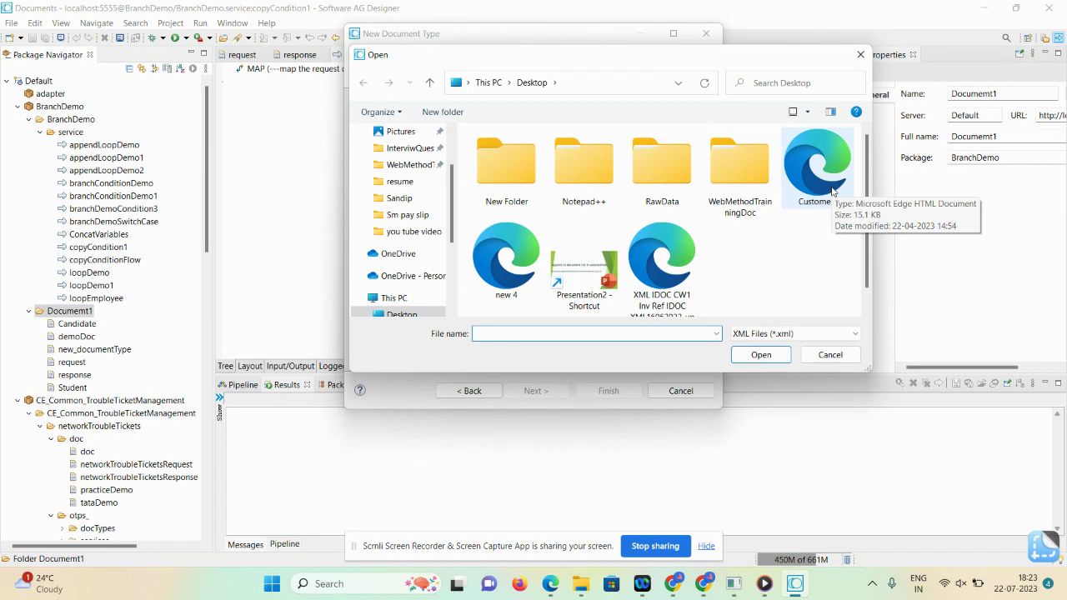
{"action": "left_click", "coordinate": [831, 191]}
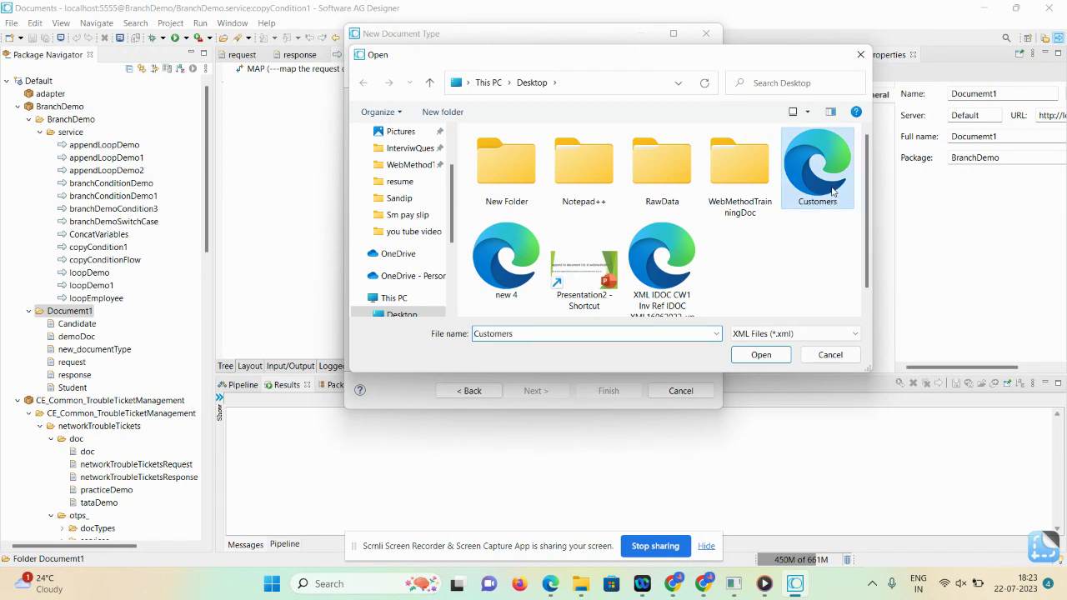
{"action": "left_click", "coordinate": [761, 356]}
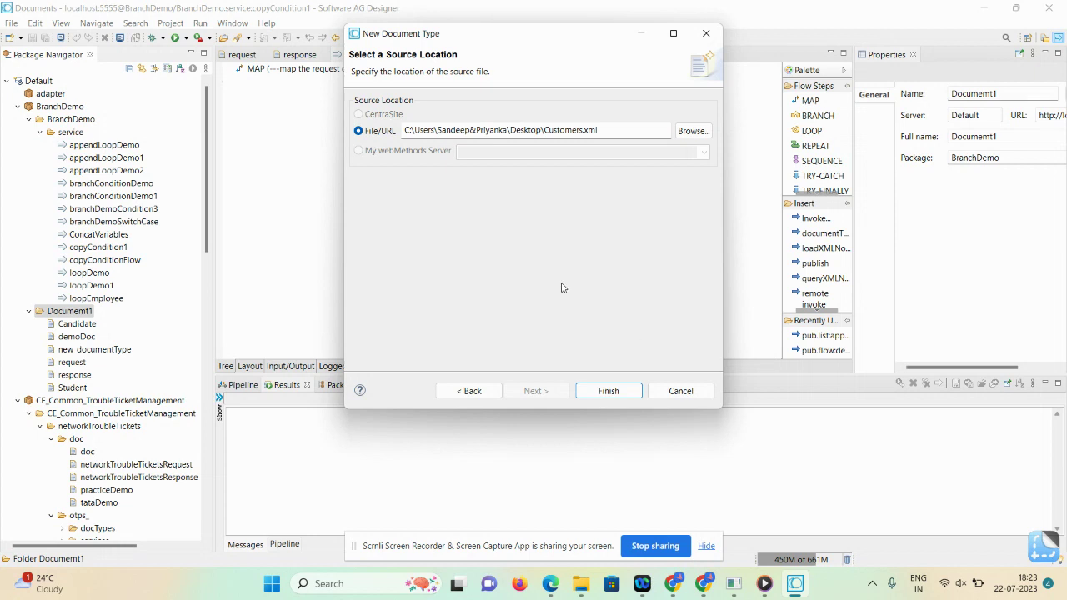
{"action": "left_click", "coordinate": [609, 394]}
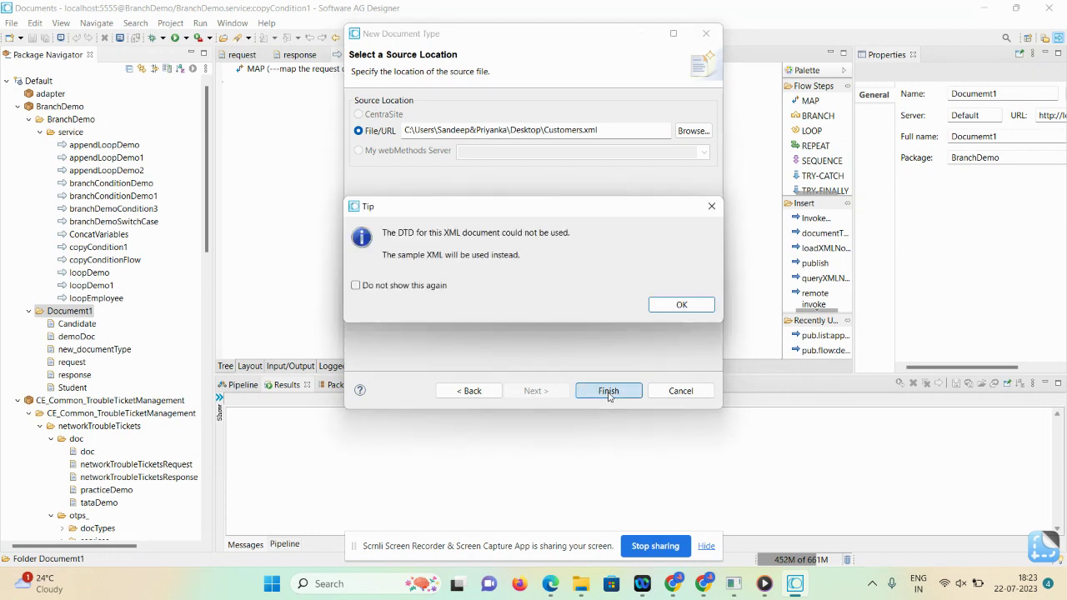
{"action": "left_click", "coordinate": [673, 306]}
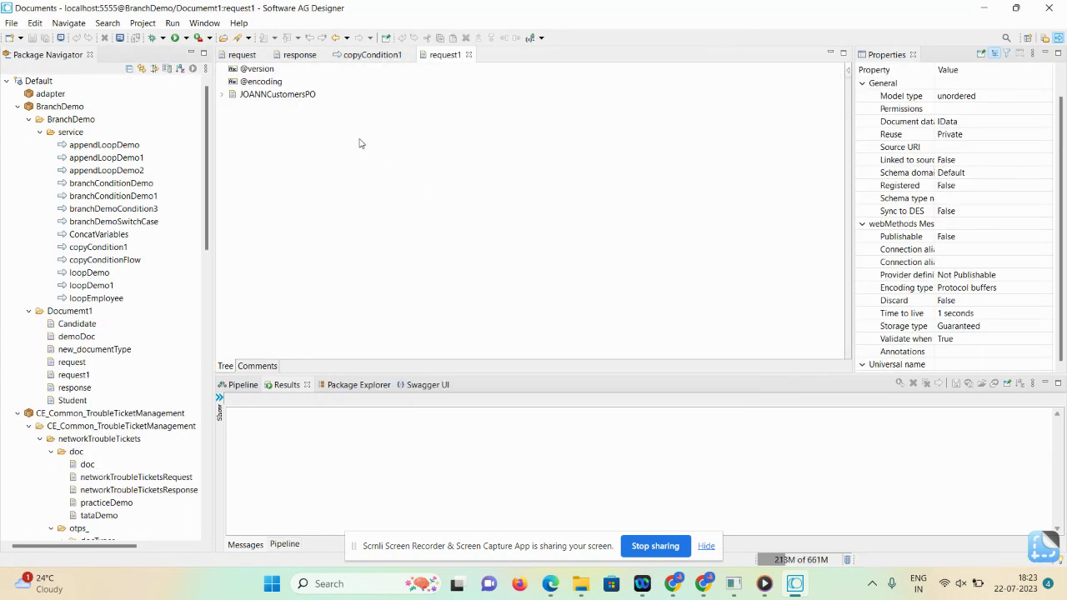
Examine the Customers and Orders structure under JOANNCustomersPO in request1, then close the document
{"action": "mouse_move", "coordinate": [231, 97]}
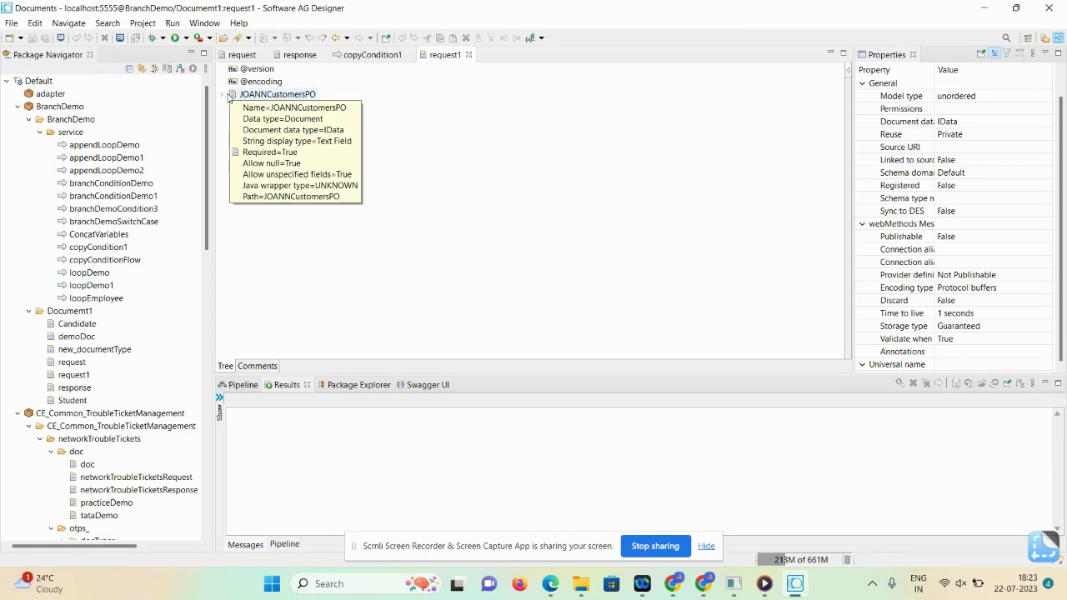
{"action": "left_click", "coordinate": [223, 95]}
{"action": "left_click", "coordinate": [233, 108]}
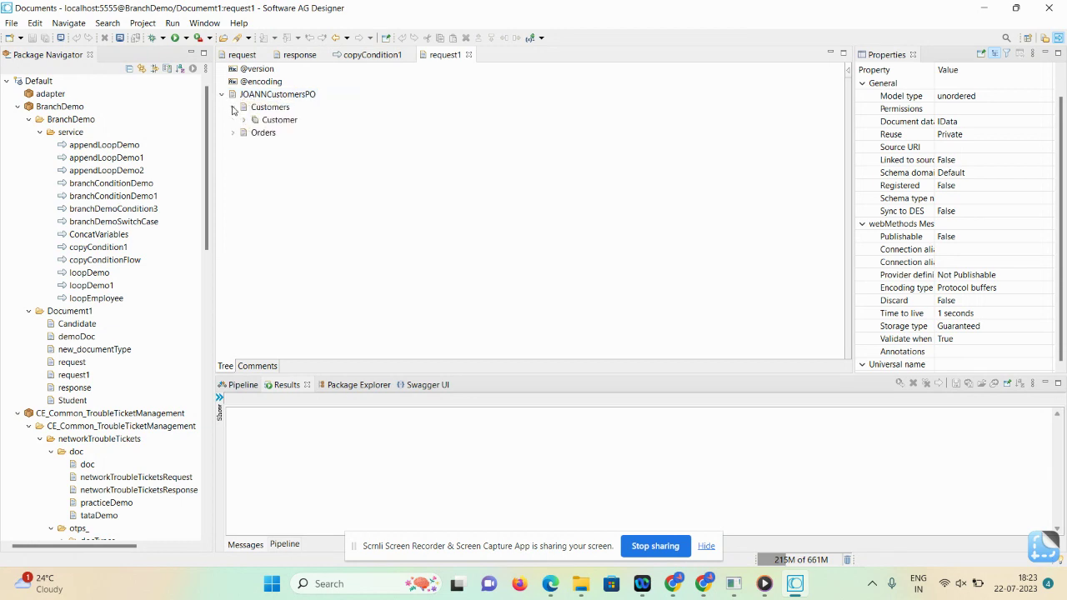
{"action": "left_click", "coordinate": [234, 133]}
{"action": "left_click", "coordinate": [469, 55]}
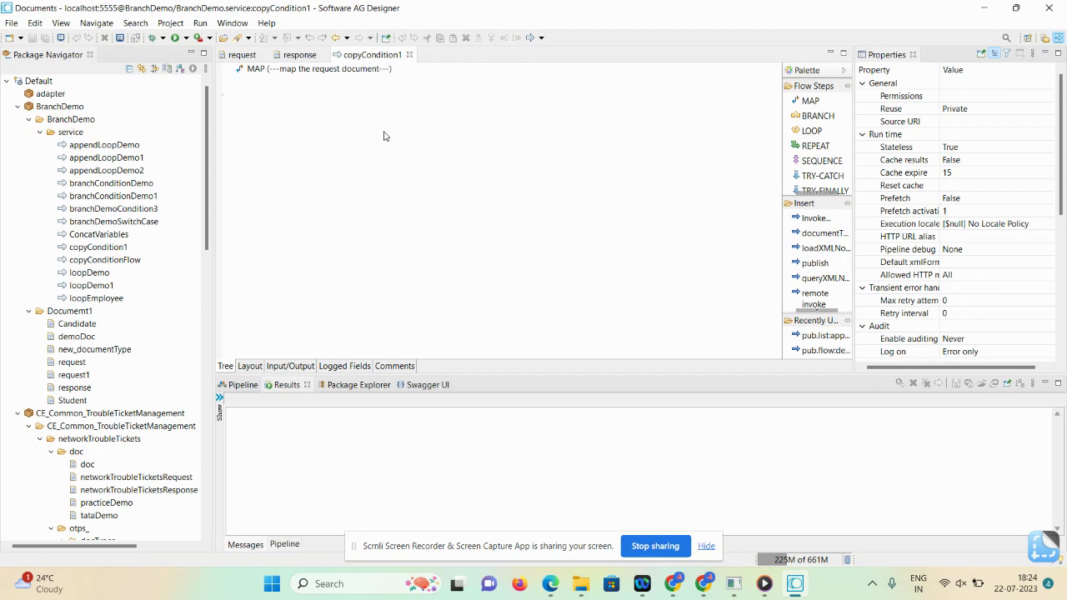
Start another document type in the Documemt1 folder, named new_documentType2
{"action": "right_click", "coordinate": [61, 315]}
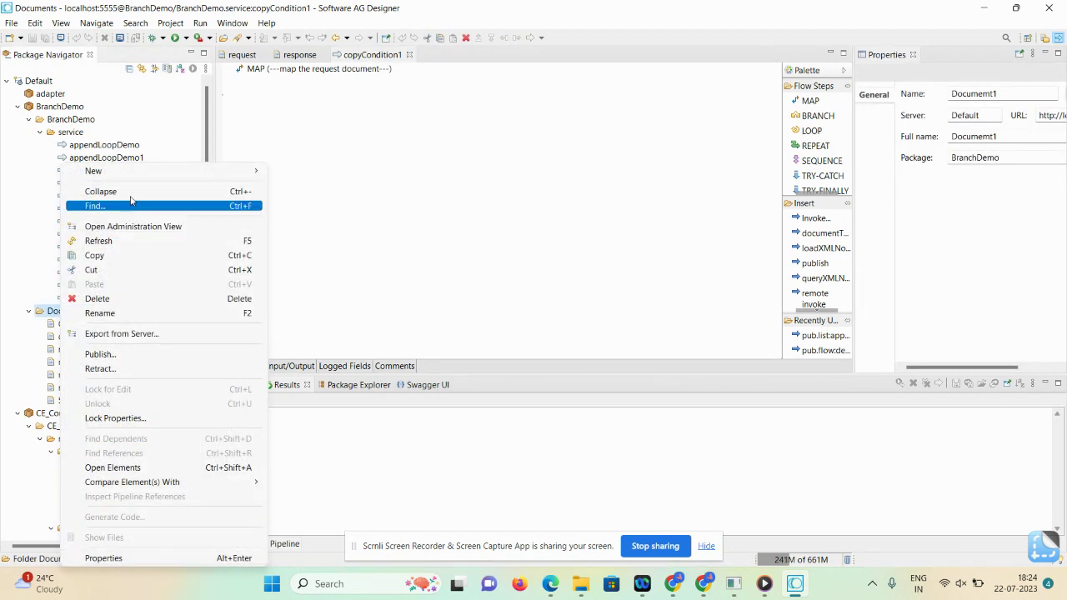
{"action": "mouse_move", "coordinate": [126, 172]}
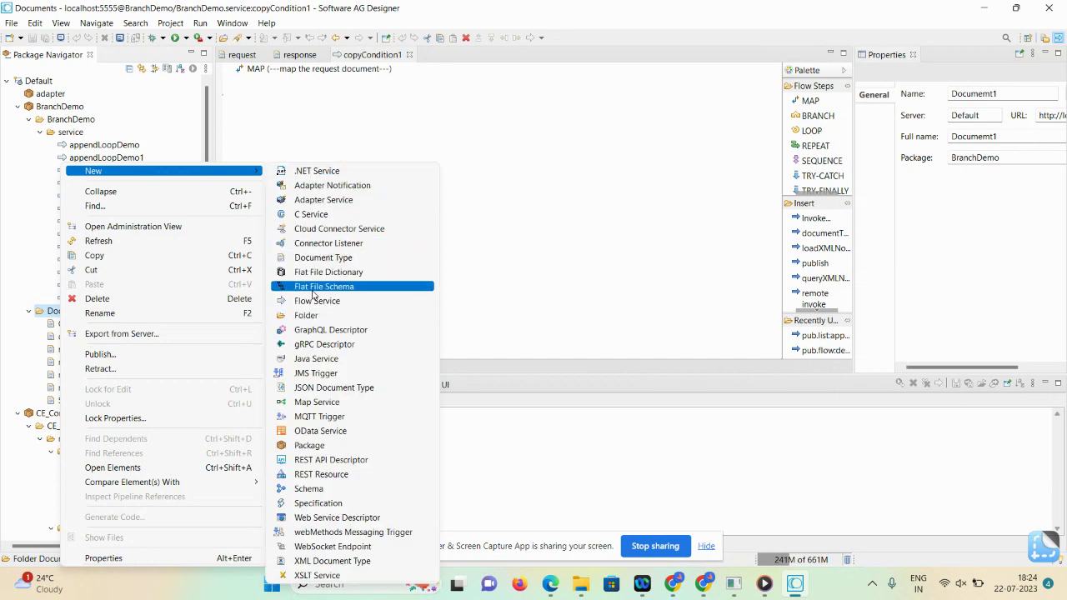
{"action": "left_click", "coordinate": [334, 261]}
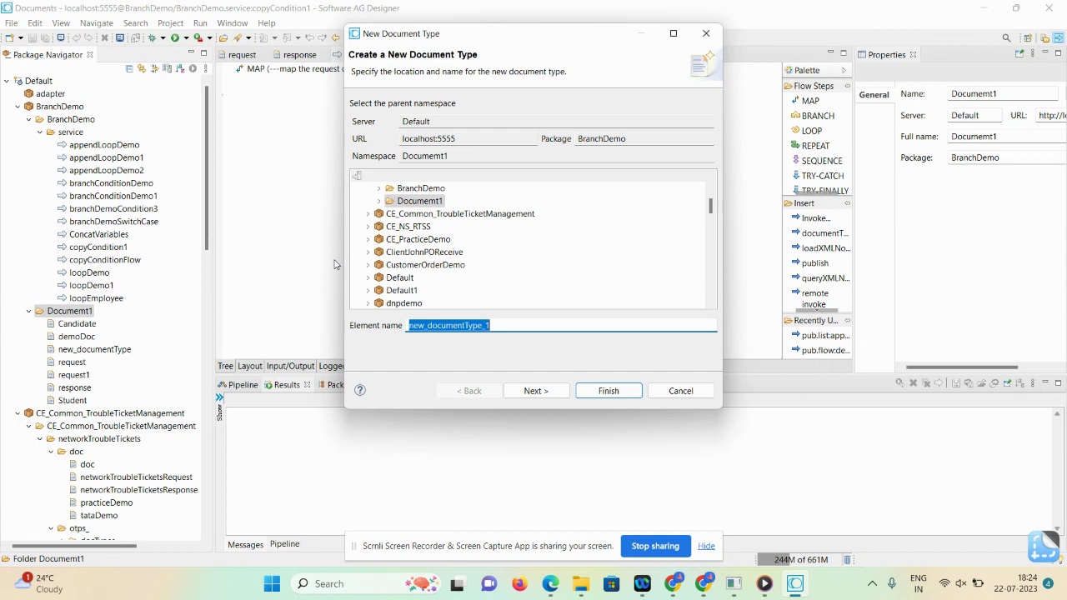
{"action": "left_click", "coordinate": [504, 323]}
{"action": "key", "text": "BackSpace"}
{"action": "type", "text": "2"}
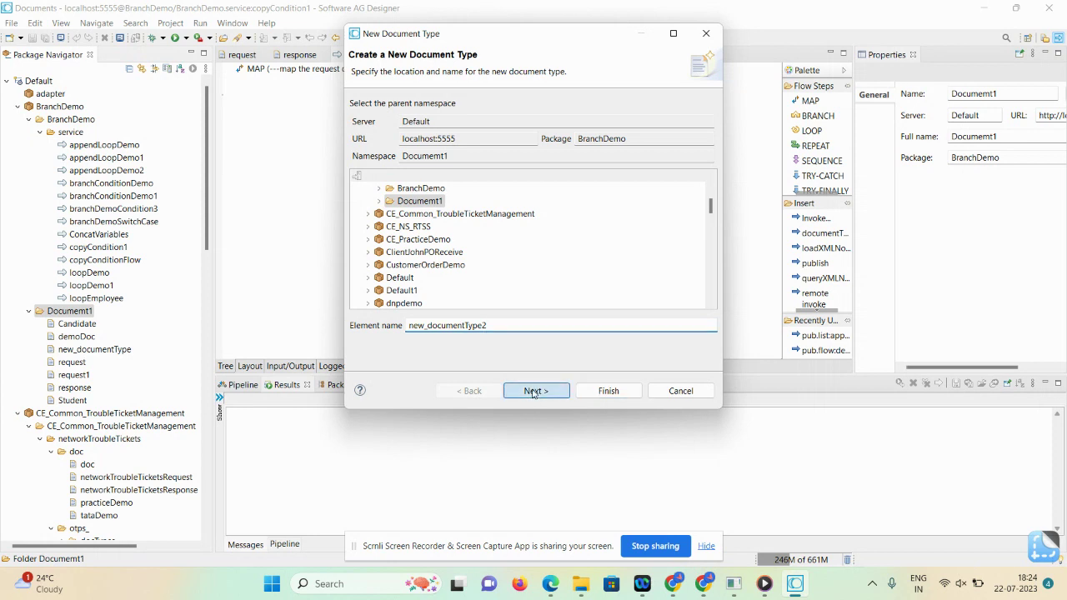
{"action": "left_click", "coordinate": [535, 392]}
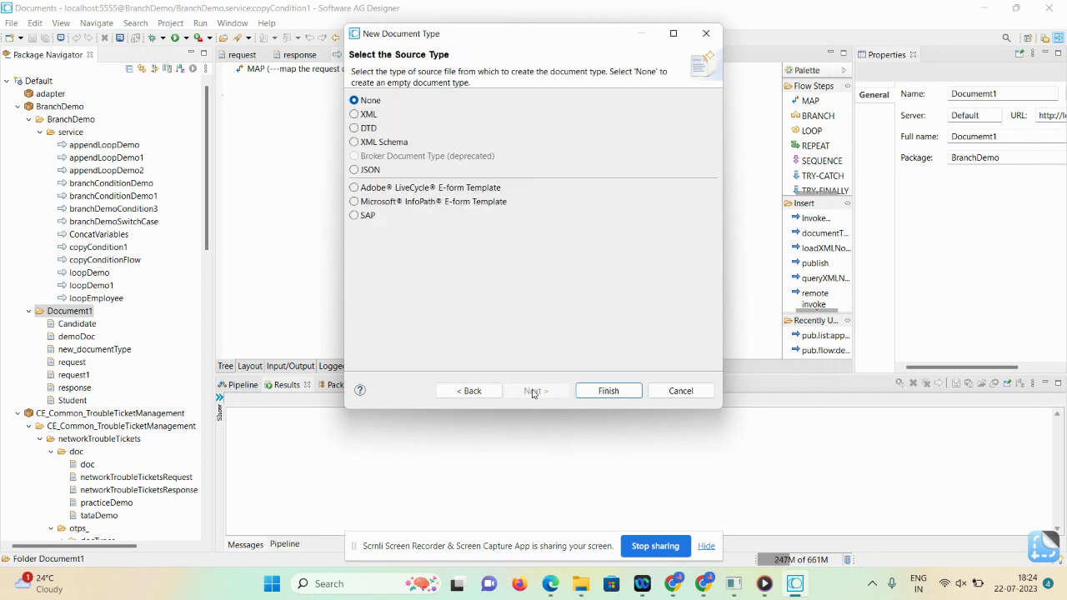
Generate new_documentType2 from the JSON file dummy.json on the Desktop, keeping the Double and Long Java wrapper types
{"action": "left_click", "coordinate": [354, 171]}
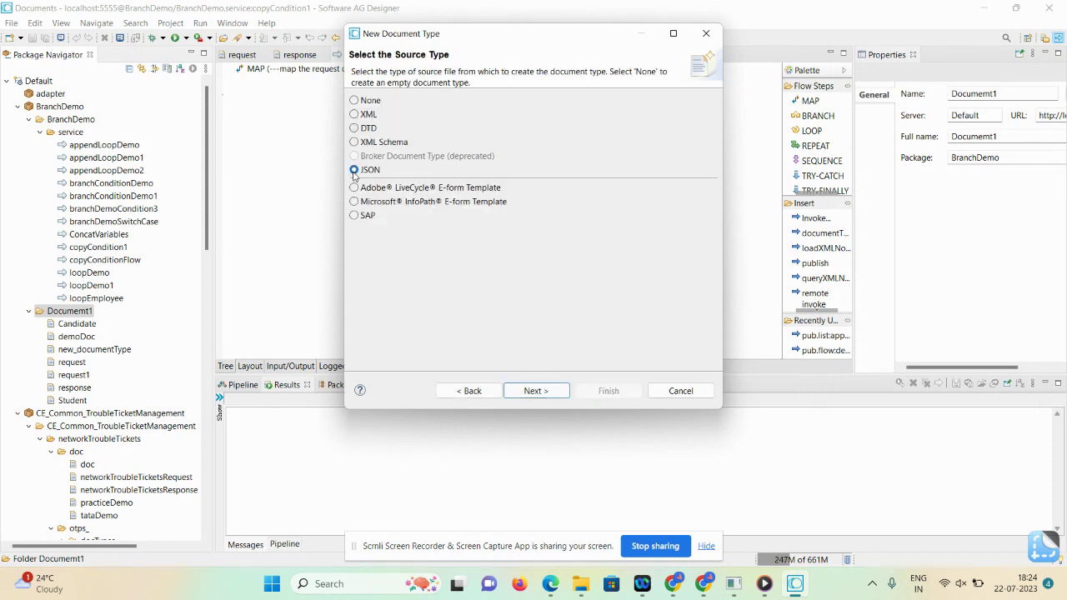
{"action": "left_click", "coordinate": [532, 392]}
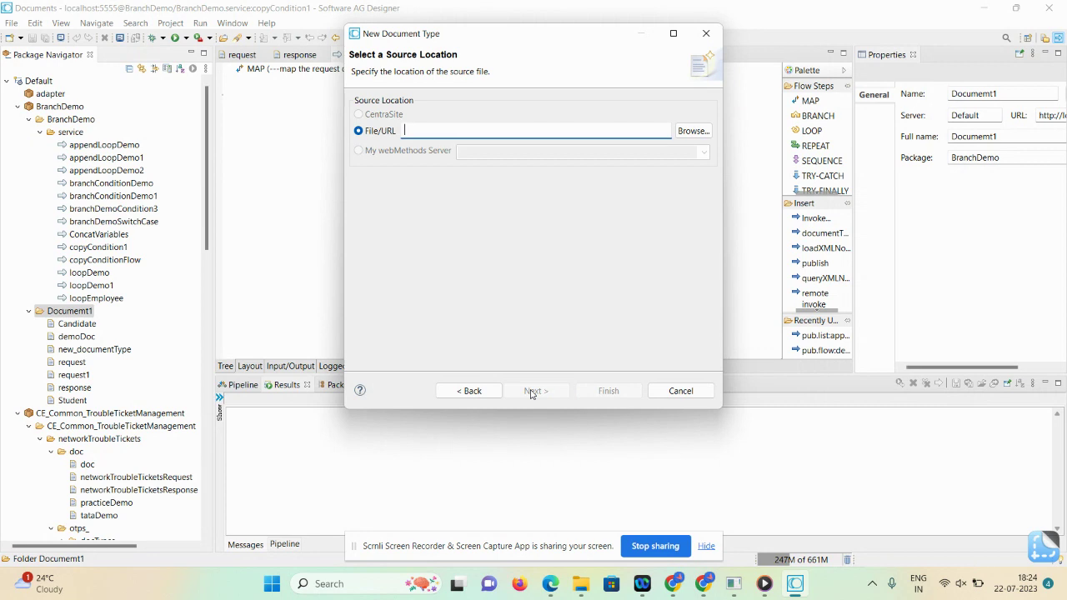
{"action": "left_click", "coordinate": [703, 132]}
{"action": "left_click", "coordinate": [830, 169]}
{"action": "left_click", "coordinate": [769, 356]}
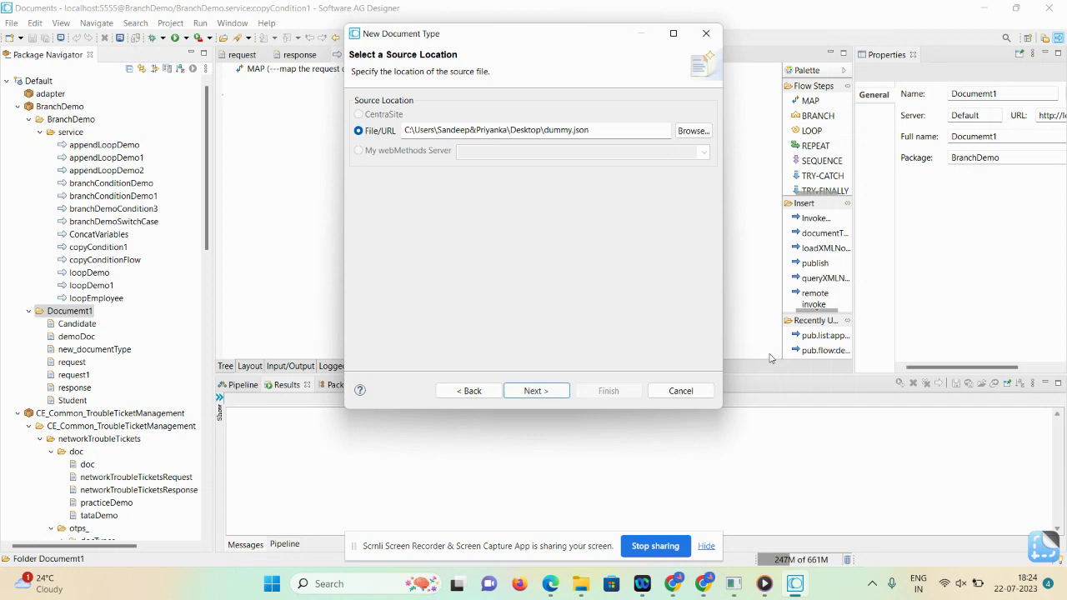
{"action": "left_click", "coordinate": [538, 391]}
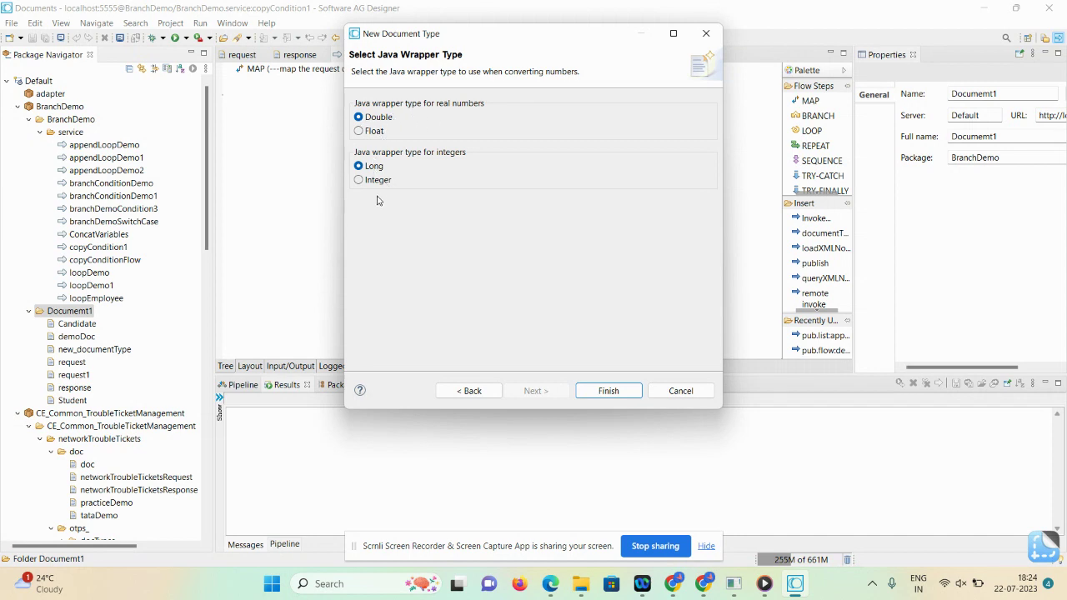
{"action": "left_click", "coordinate": [615, 399]}
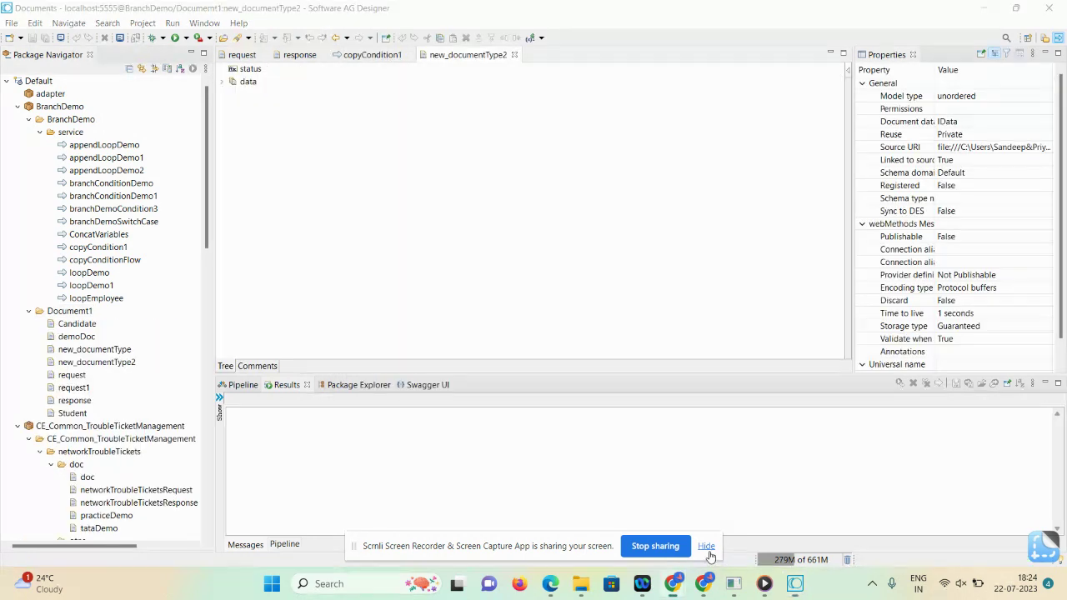
Expand the data document list in new_documentType2 to examine its fields
{"action": "left_click", "coordinate": [707, 549]}
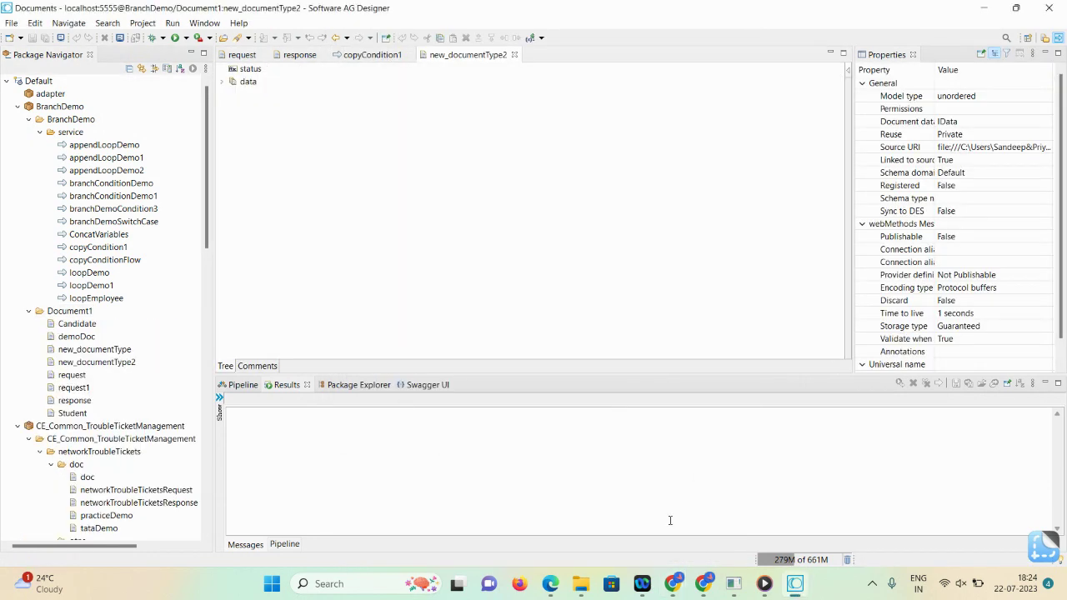
{"action": "left_click", "coordinate": [223, 81]}
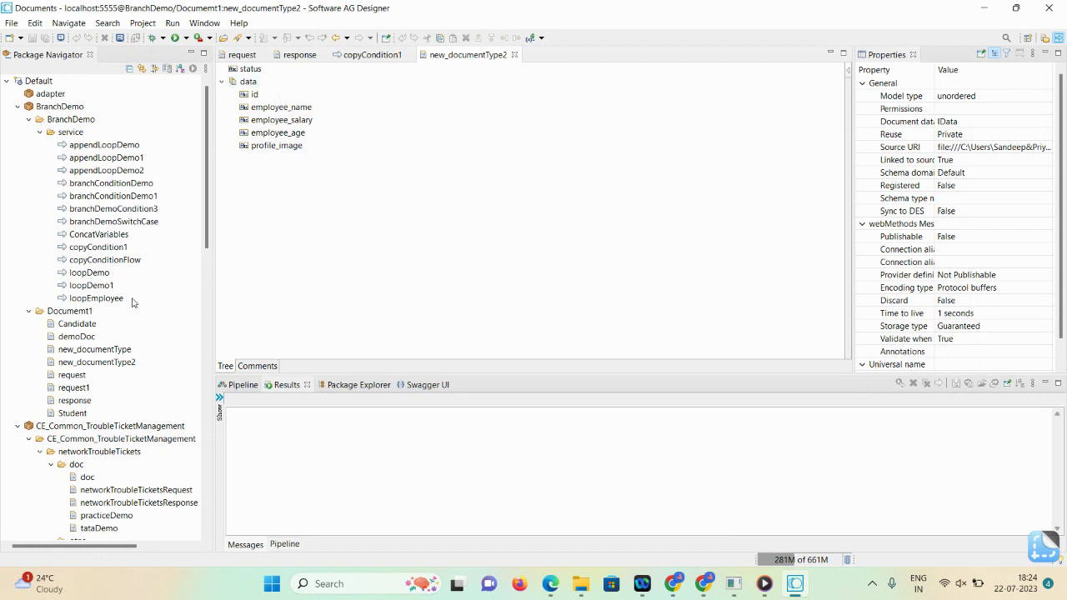
Create an empty document type named new_documentType_1 in the Documemt1 folder, with None as the source type
{"action": "right_click", "coordinate": [72, 316]}
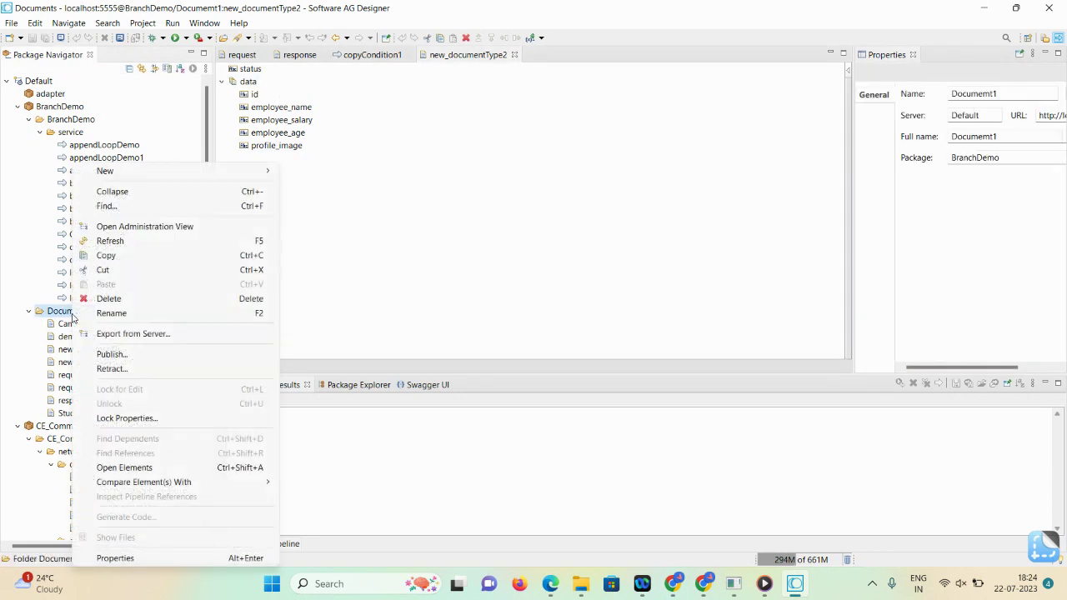
{"action": "mouse_move", "coordinate": [272, 175]}
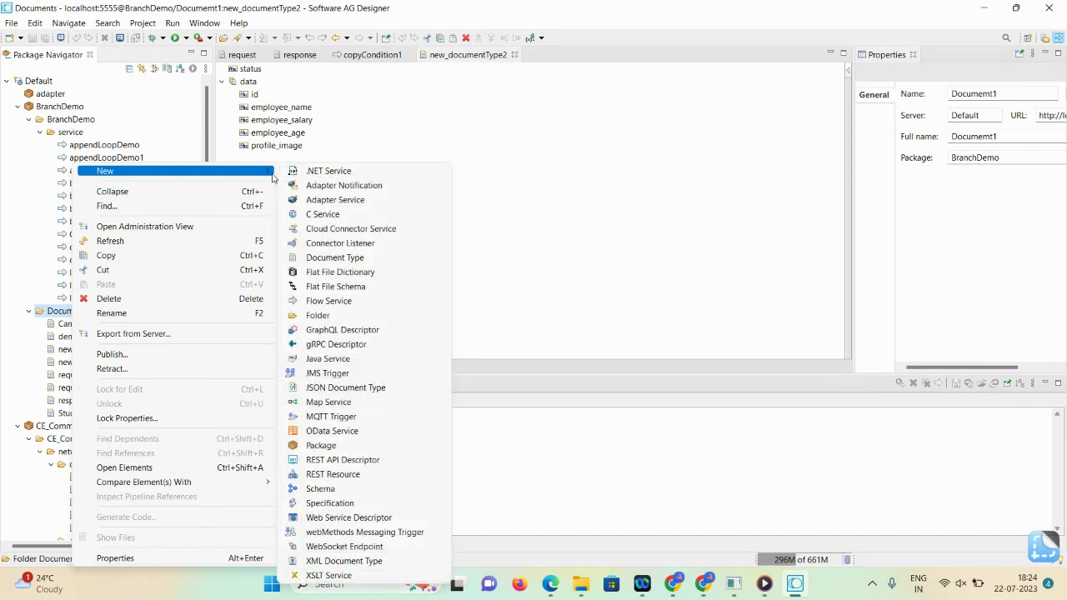
{"action": "left_click", "coordinate": [331, 259]}
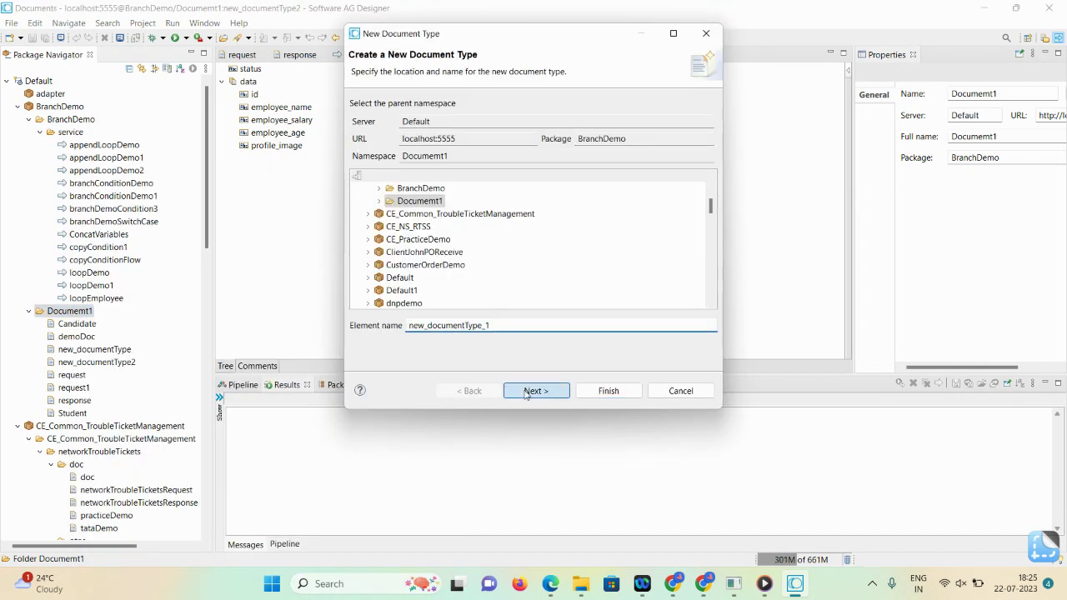
{"action": "left_click", "coordinate": [525, 392]}
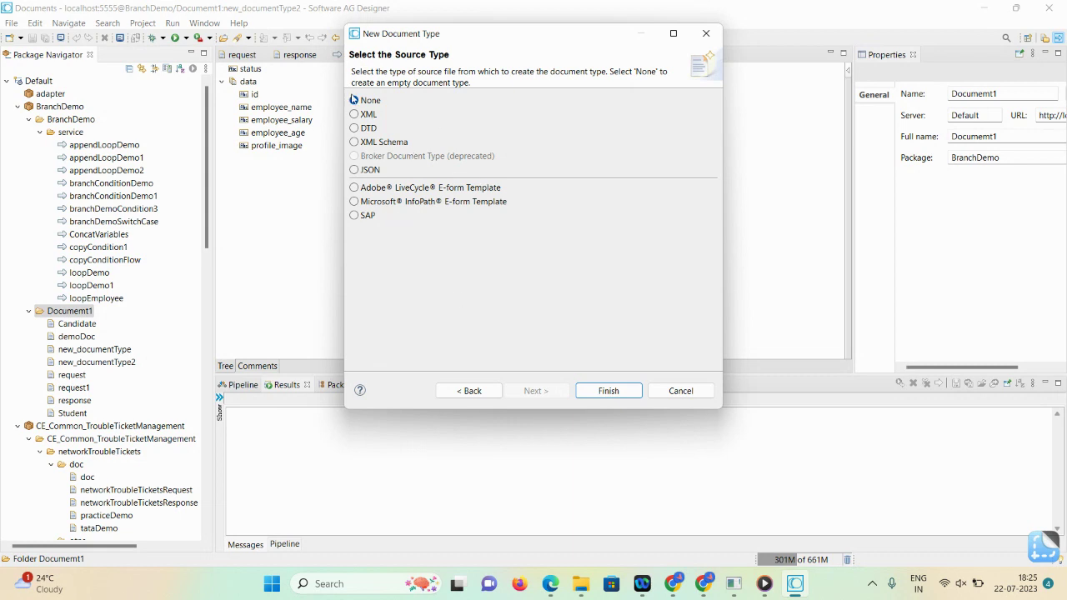
{"action": "left_click", "coordinate": [608, 391]}
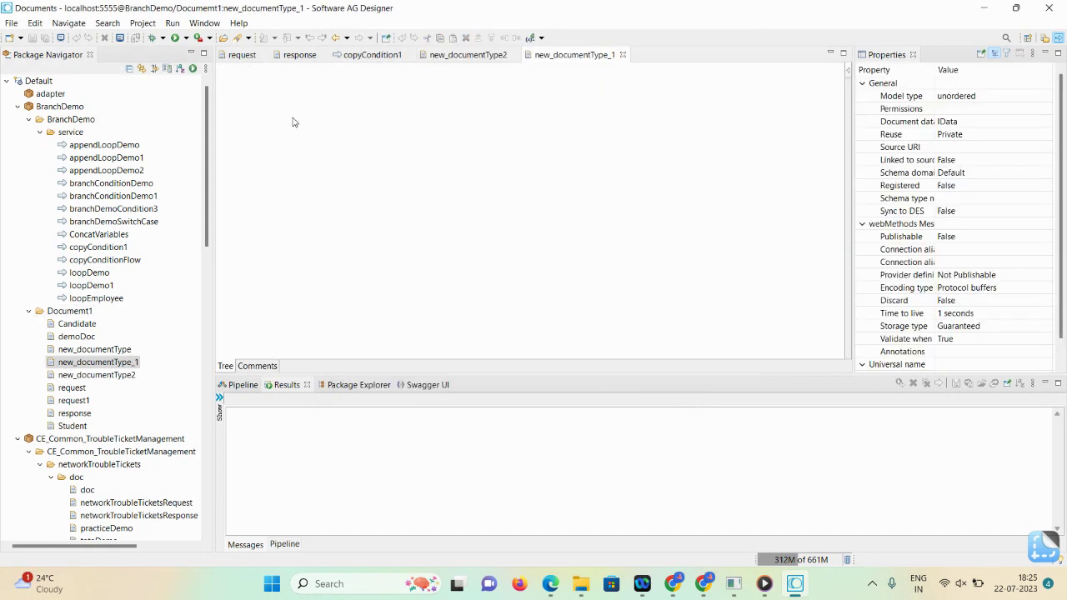
Add a String, a Document List and a Document variable to new_documentType_1, leaving their default names
{"action": "left_click", "coordinate": [850, 72]}
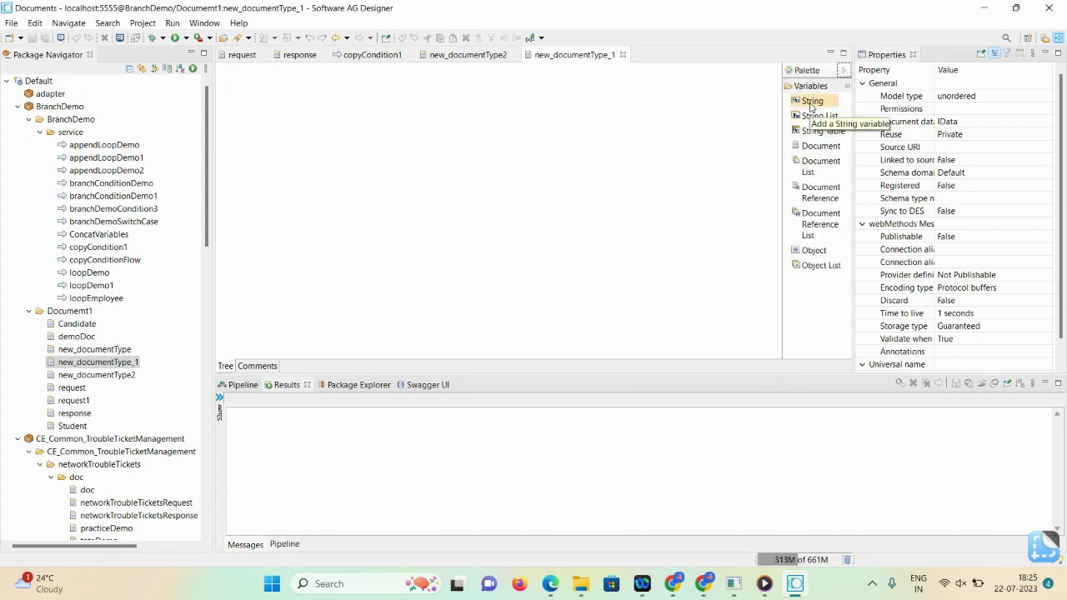
{"action": "left_click_drag", "start_coordinate": [810, 107], "coordinate": [292, 73]}
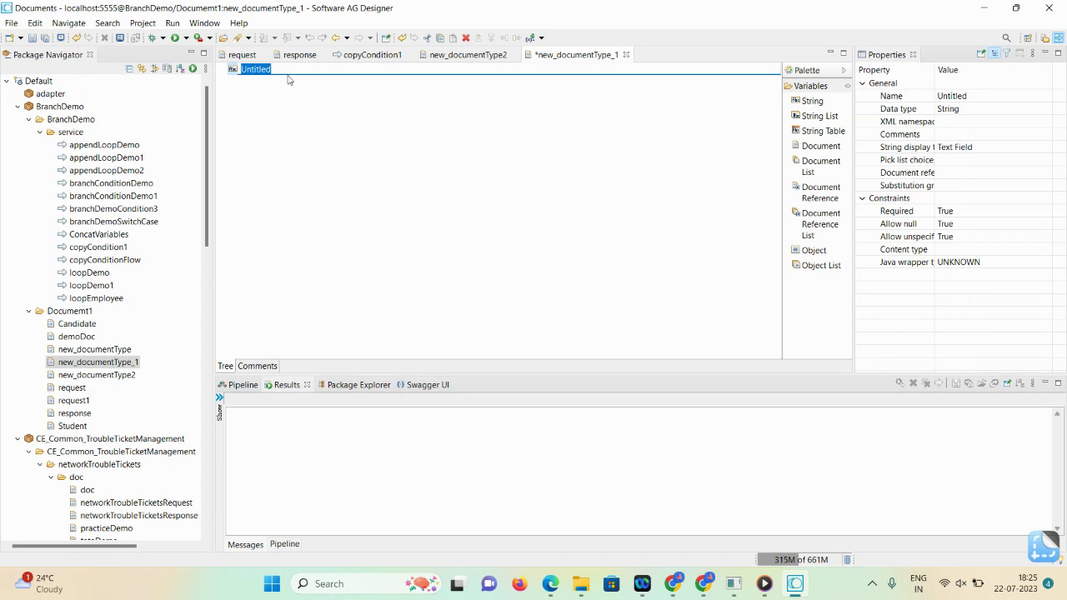
{"action": "left_click_drag", "start_coordinate": [813, 166], "coordinate": [270, 109]}
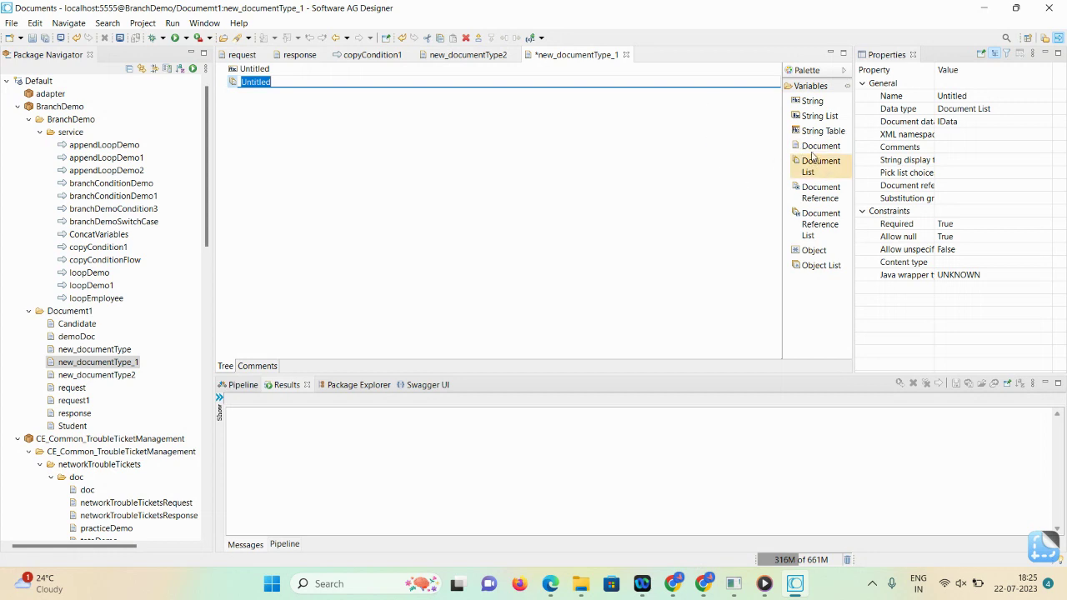
{"action": "left_click_drag", "start_coordinate": [813, 153], "coordinate": [274, 108]}
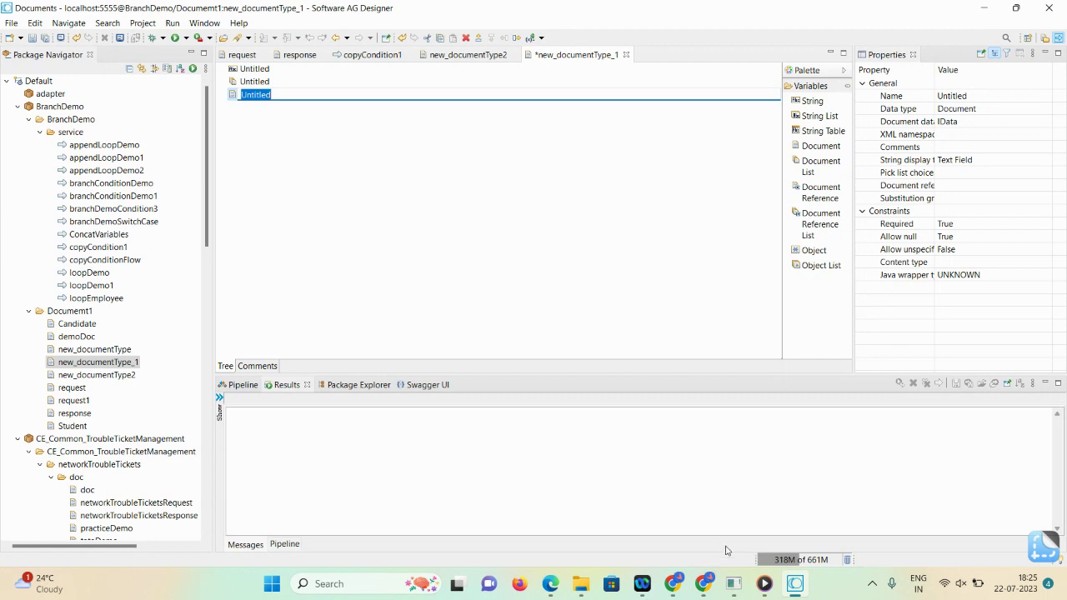
{"action": "mouse_move", "coordinate": [764, 584]}
{"action": "left_click", "coordinate": [747, 483]}
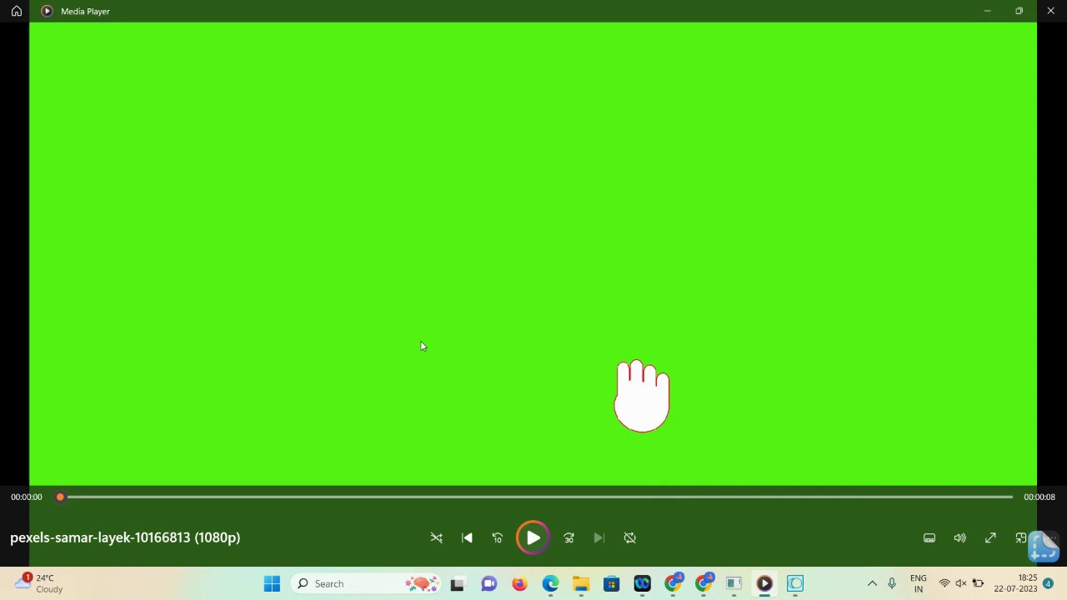
{"action": "left_click", "coordinate": [534, 538]}
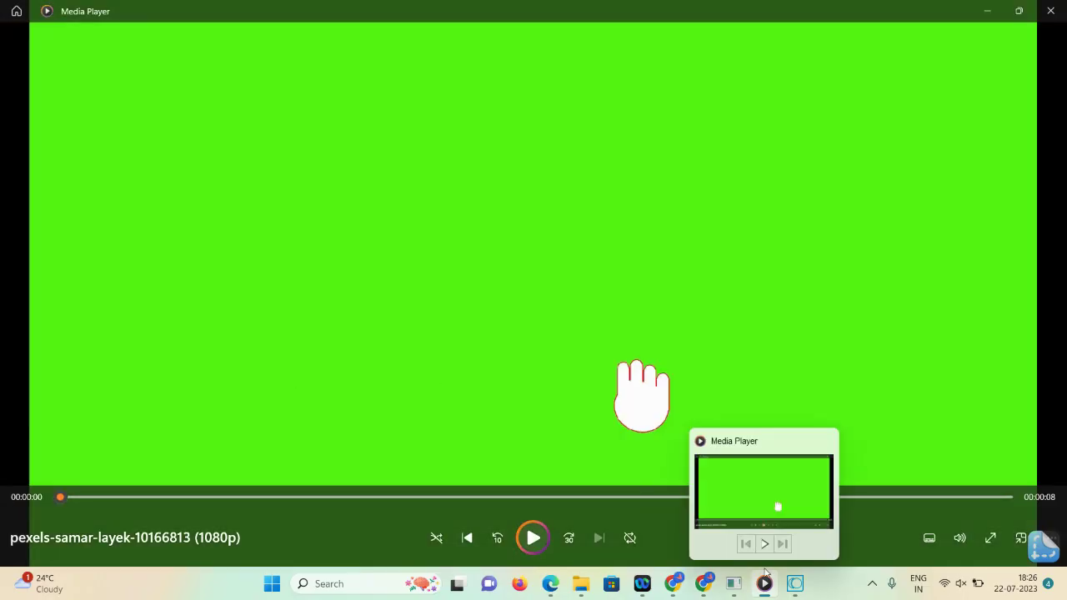
{"action": "mouse_move", "coordinate": [703, 567]}
{"action": "left_click", "coordinate": [720, 486]}
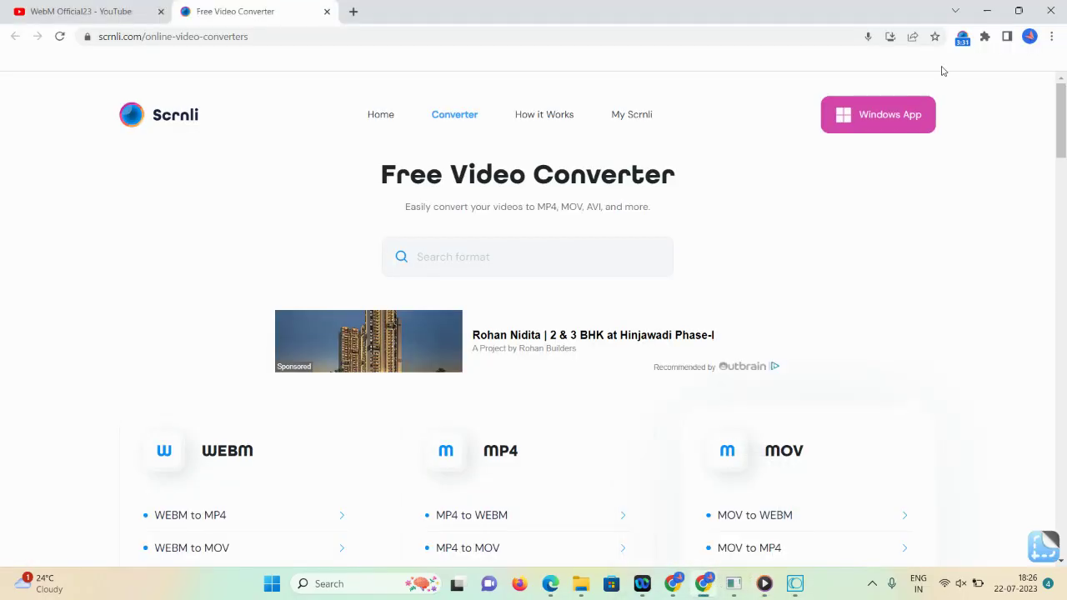